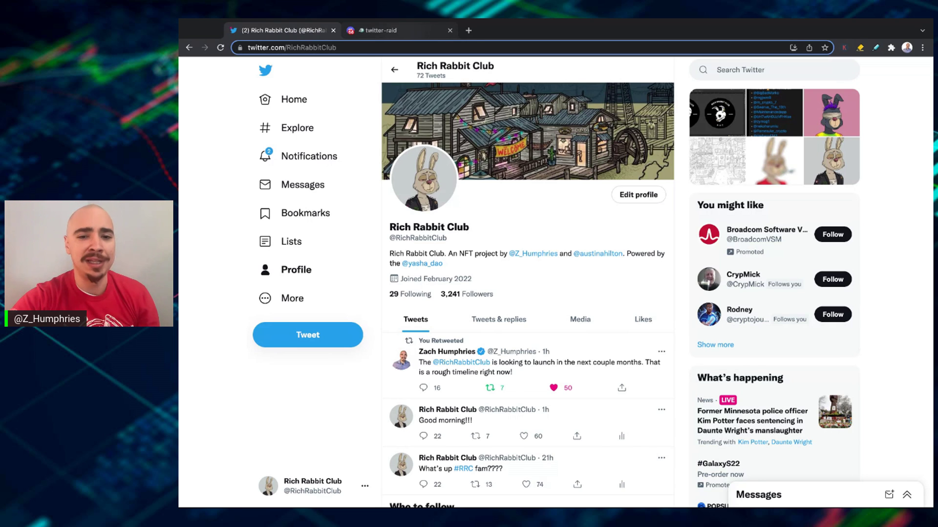
# Step: Switch to the browser tab showing the Rich Rabbit Club twitter-raid Discord channel
pyautogui.click(389, 30)
pyautogui.scroll(-2, 271, 352)
pyautogui.scroll(-2, 271, 352)
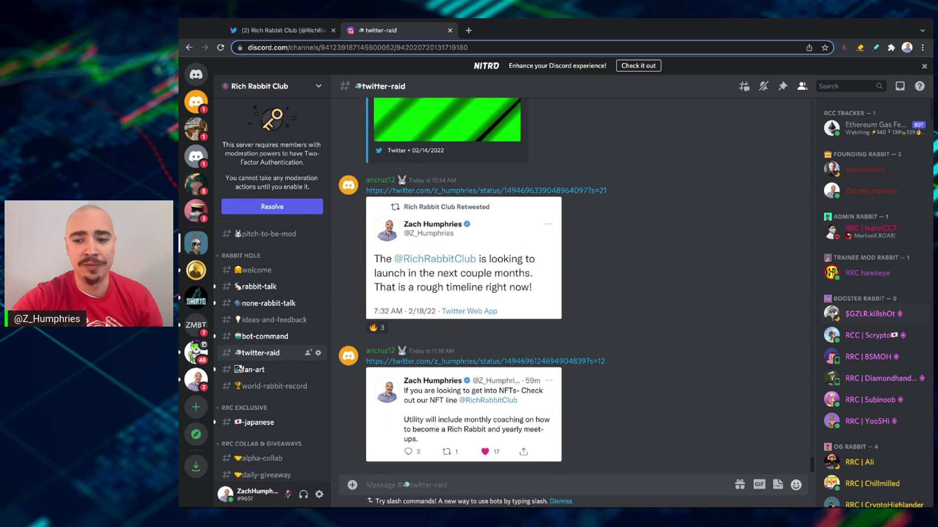
pyautogui.scroll(-2, 872, 294)
pyautogui.scroll(-2, 872, 294)
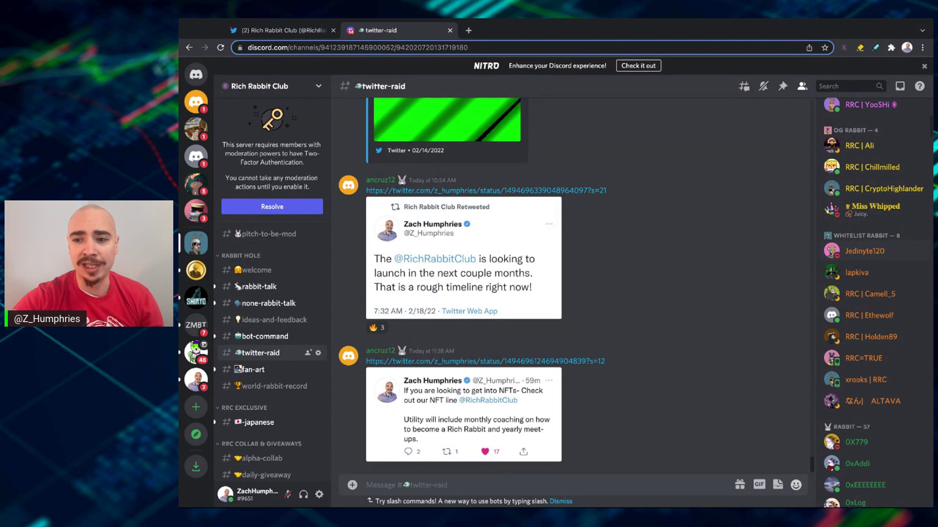
pyautogui.scroll(-1, 872, 283)
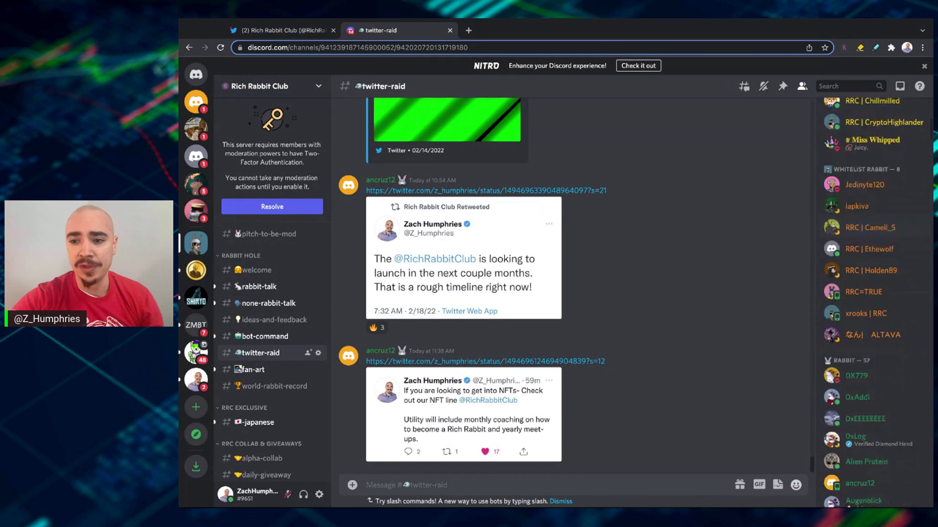
pyautogui.scroll(-1, 872, 294)
pyautogui.scroll(-3, 873, 293)
pyautogui.scroll(2, 871, 300)
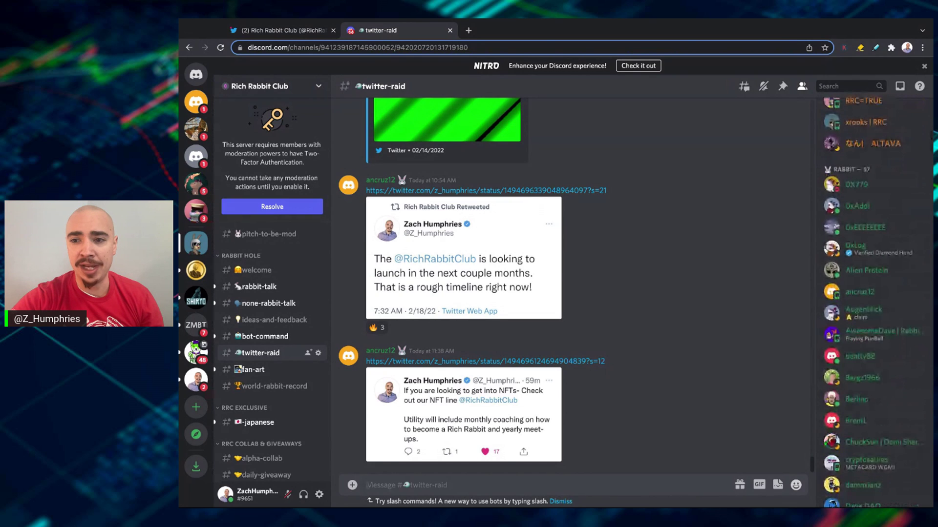
pyautogui.scroll(-3, 872, 271)
pyautogui.scroll(-3, 872, 271)
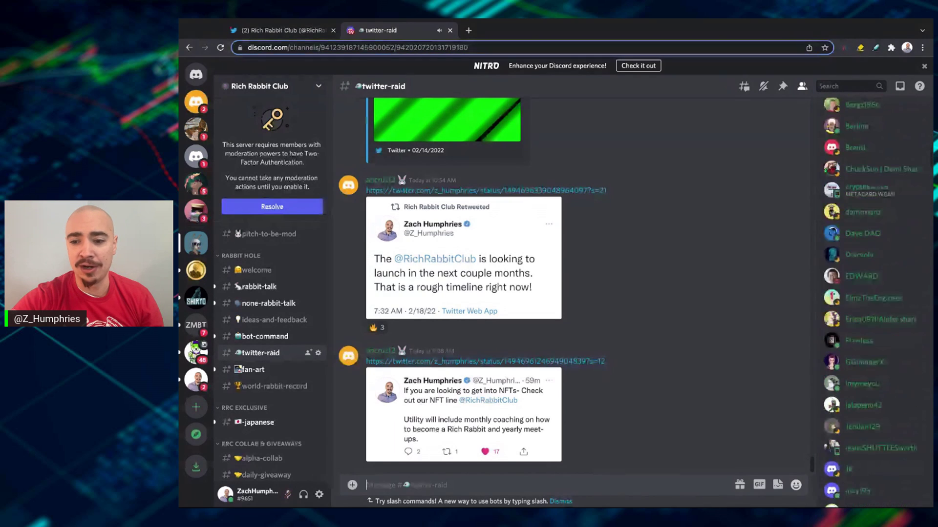
pyautogui.scroll(-3, 872, 270)
pyautogui.scroll(-3, 871, 270)
pyautogui.scroll(3, 875, 258)
pyautogui.scroll(3, 876, 259)
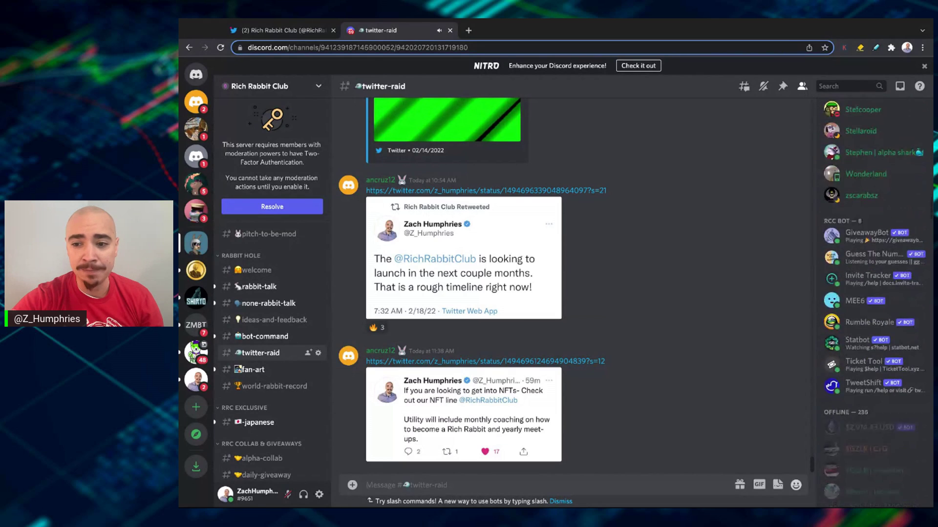
pyautogui.scroll(3, 875, 258)
pyautogui.scroll(3, 875, 258)
pyautogui.scroll(3, 236, 399)
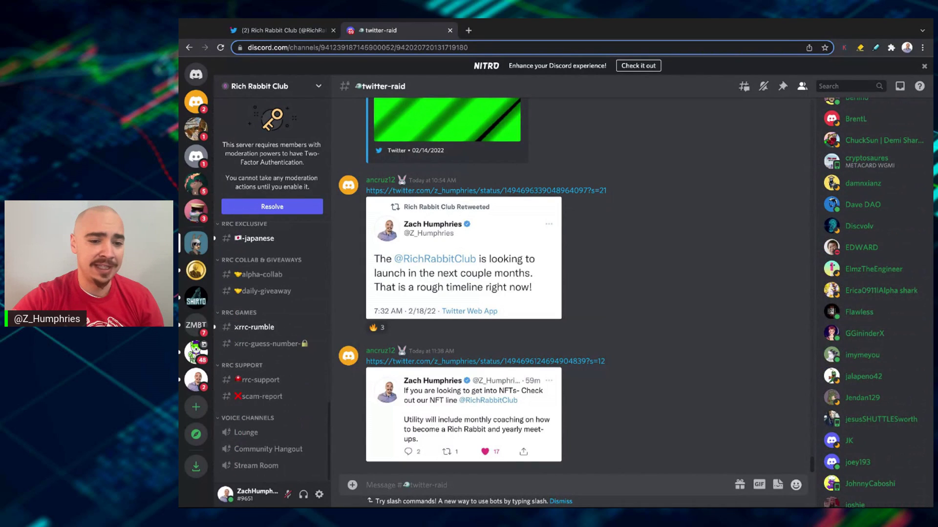
pyautogui.scroll(3, 236, 399)
pyautogui.scroll(2, 236, 400)
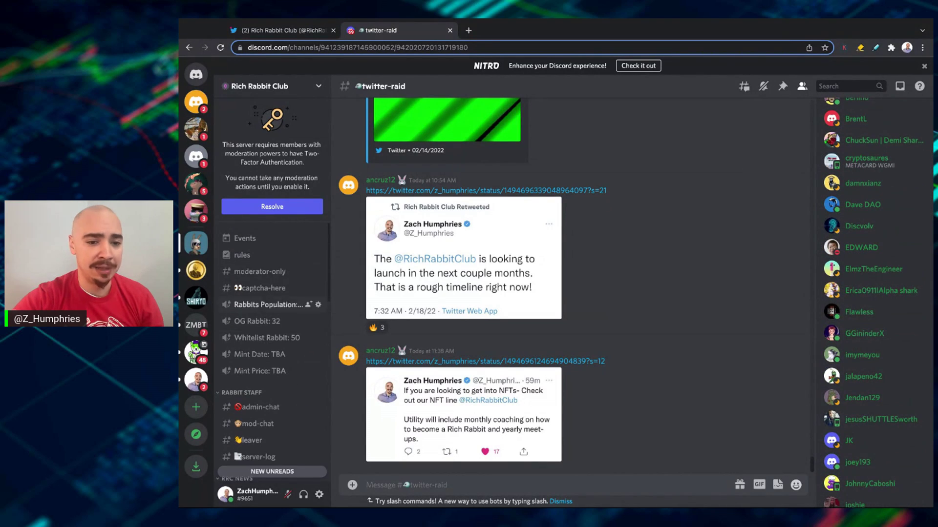
pyautogui.scroll(1, 235, 425)
pyautogui.scroll(2, 236, 441)
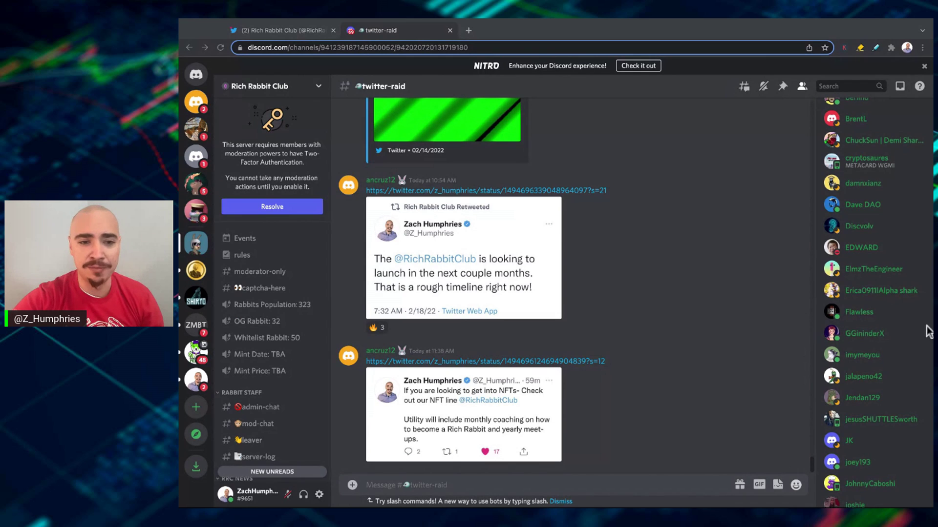
pyautogui.scroll(3, 473, 286)
pyautogui.scroll(2, 472, 285)
pyautogui.scroll(2, 472, 286)
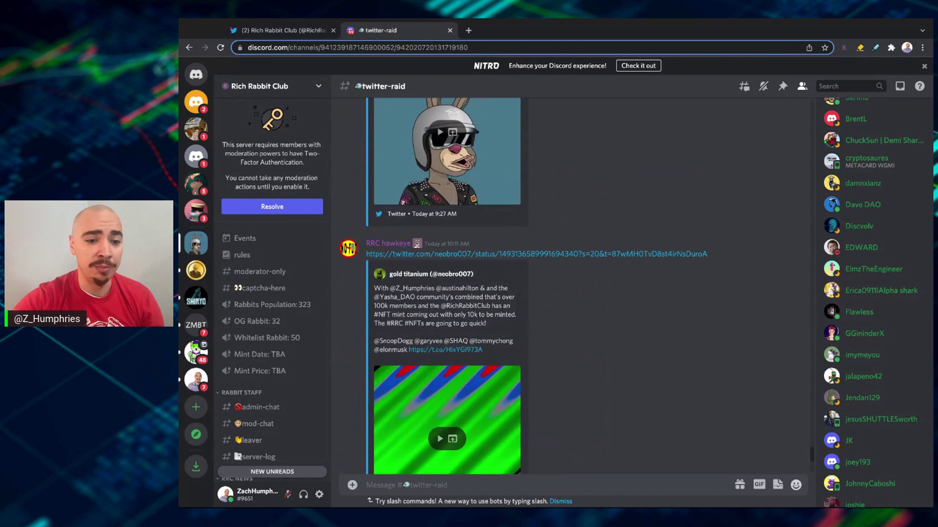
pyautogui.scroll(1, 473, 285)
pyautogui.scroll(-3, 236, 317)
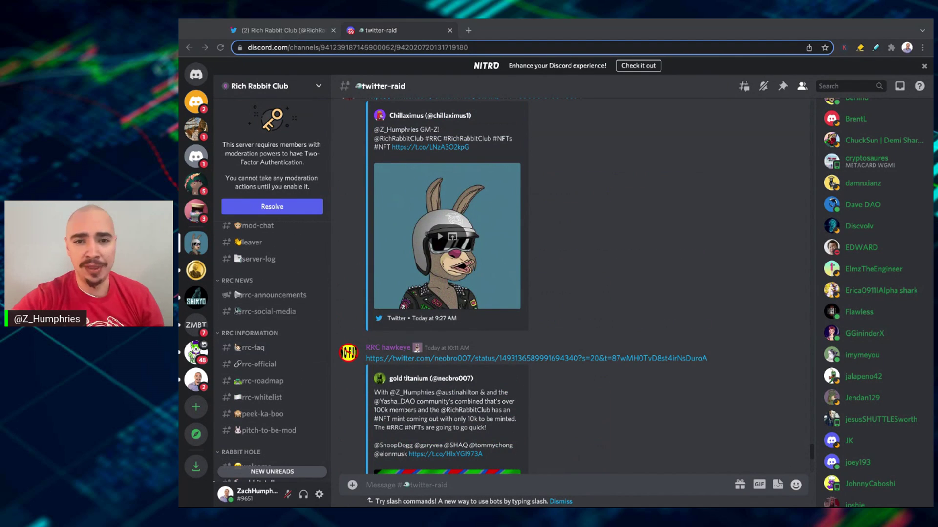
pyautogui.scroll(-3, 473, 285)
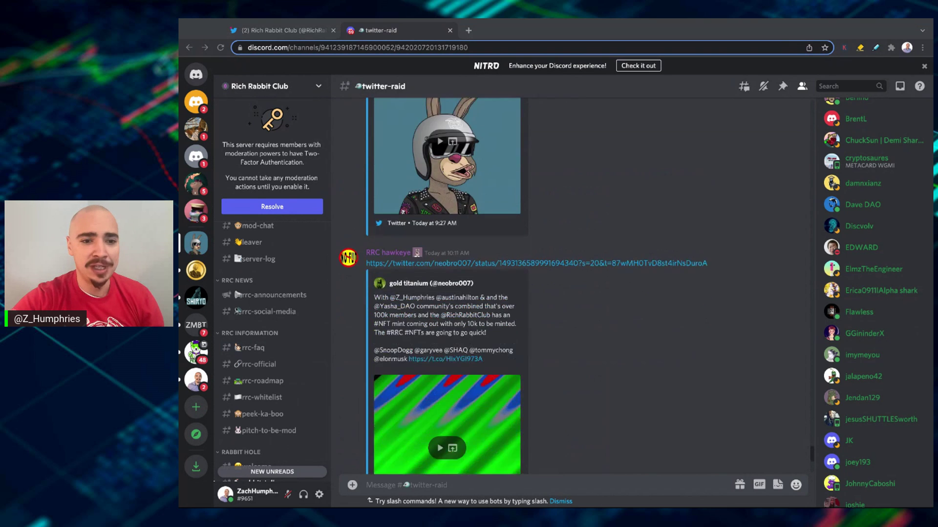
pyautogui.scroll(-4, 473, 286)
pyautogui.scroll(4, 473, 286)
pyautogui.scroll(5, 473, 285)
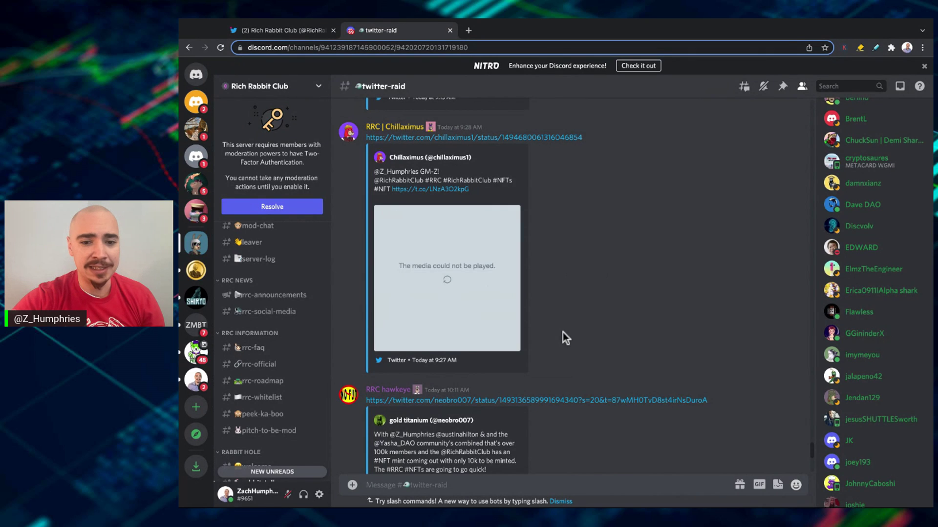
pyautogui.scroll(-5, 562, 333)
pyautogui.scroll(-3, 563, 333)
pyautogui.scroll(9, 562, 334)
pyautogui.scroll(3, 563, 332)
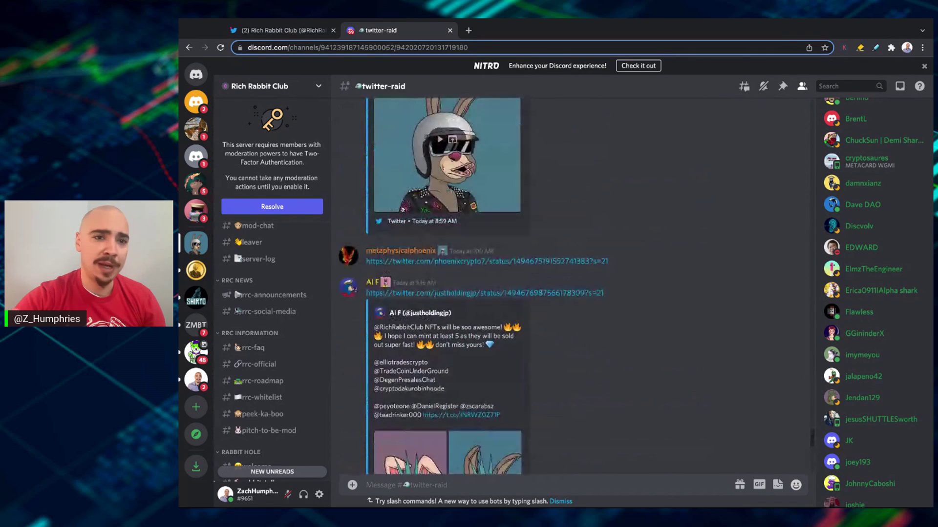
# Step: Return to the Rich Rabbit Club Twitter profile tab with Ctrl+1
pyautogui.hotkey('ctrl', '1')
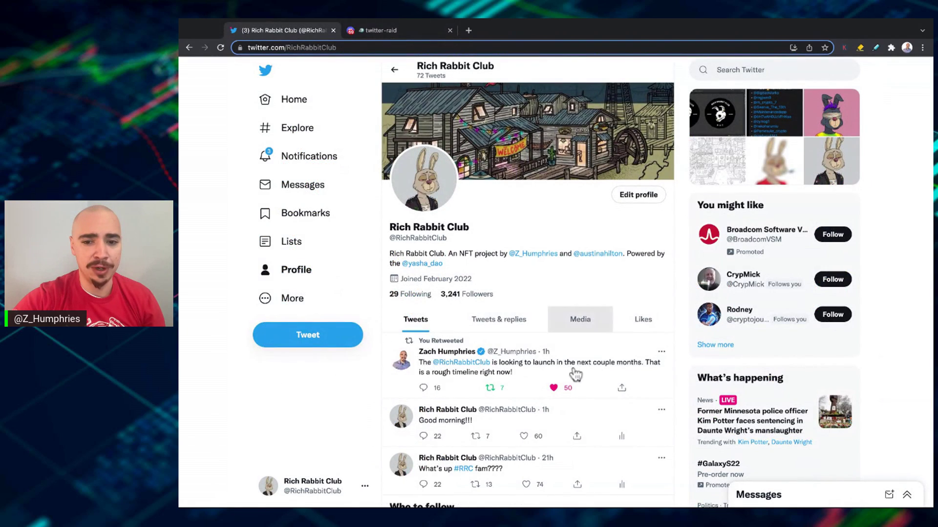
# Step: Filter the profile to Media, view the skull logos image, and check the whitelist winners tweet
pyautogui.click(580, 319)
pyautogui.scroll(-2, 575, 374)
pyautogui.click(504, 330)
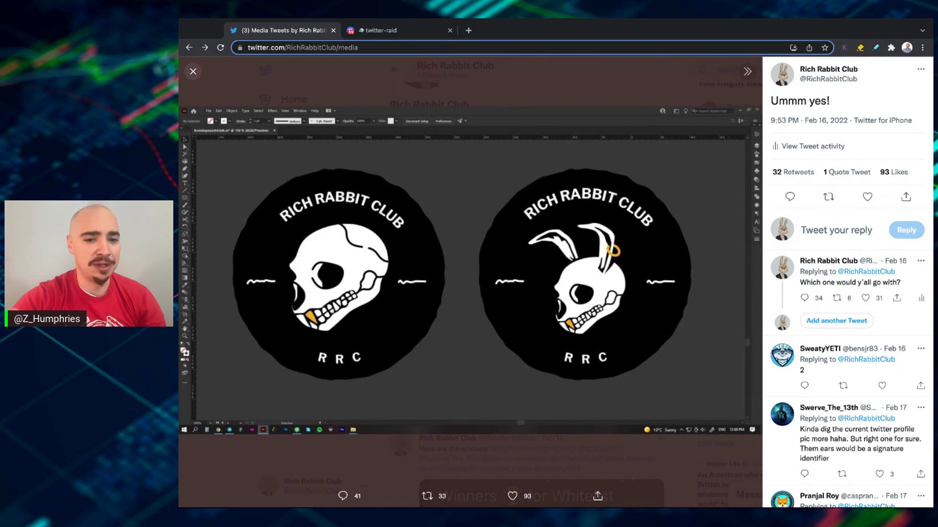
pyautogui.click(193, 72)
pyautogui.scroll(-3, 407, 342)
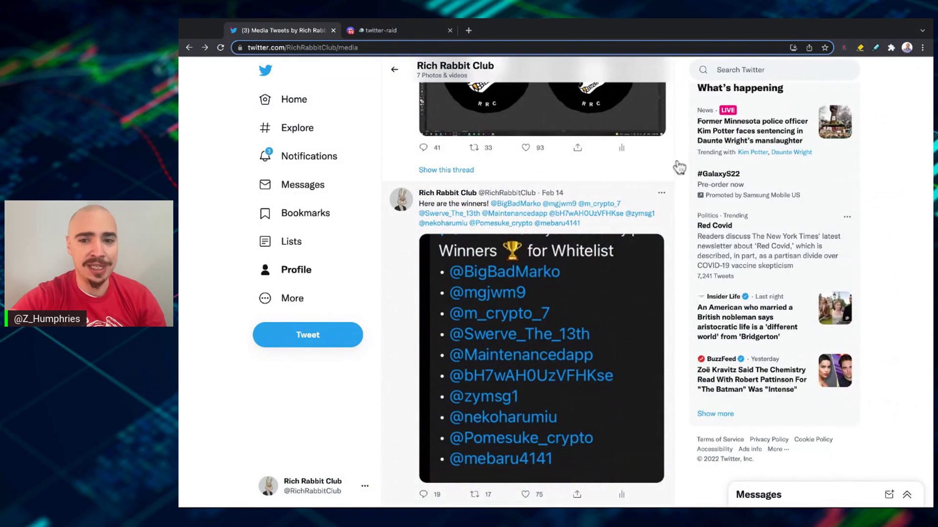
pyautogui.click(663, 202)
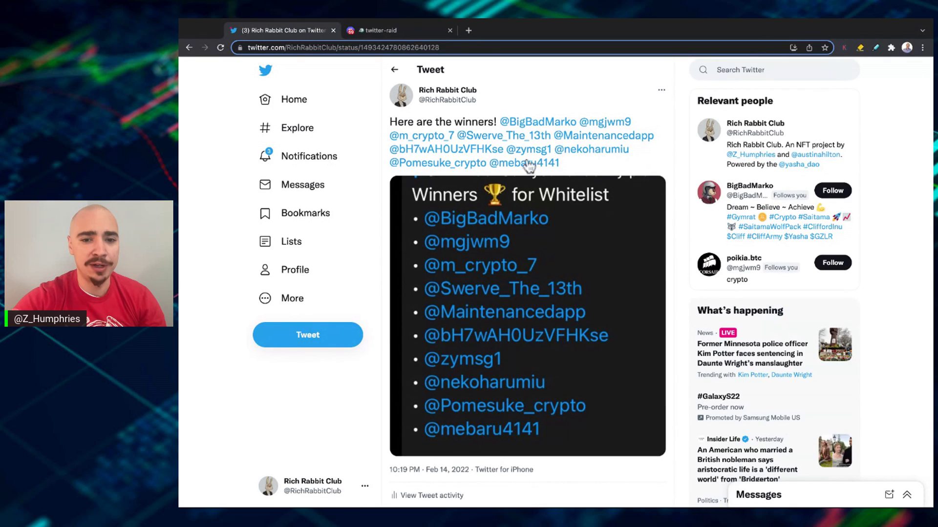
pyautogui.scroll(-1, 592, 323)
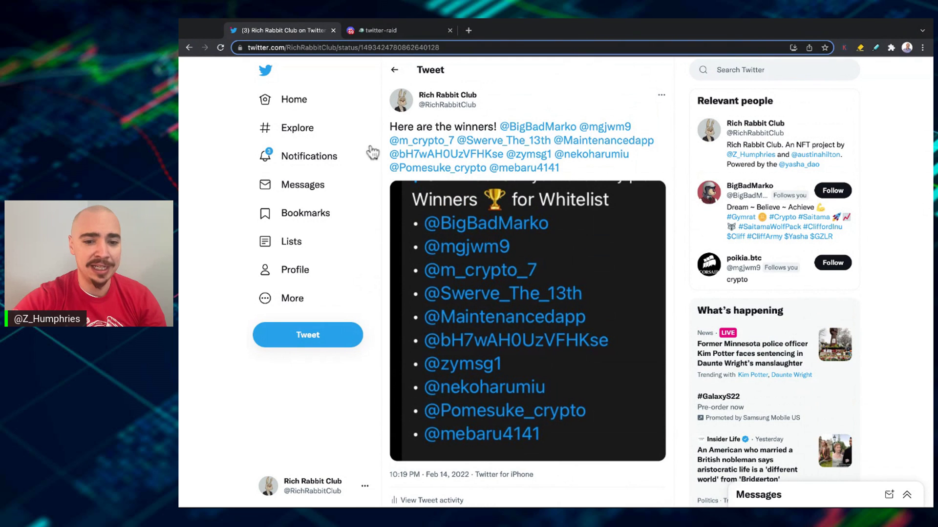
pyautogui.scroll(-1, 373, 151)
pyautogui.scroll(1, 372, 152)
pyautogui.click(394, 69)
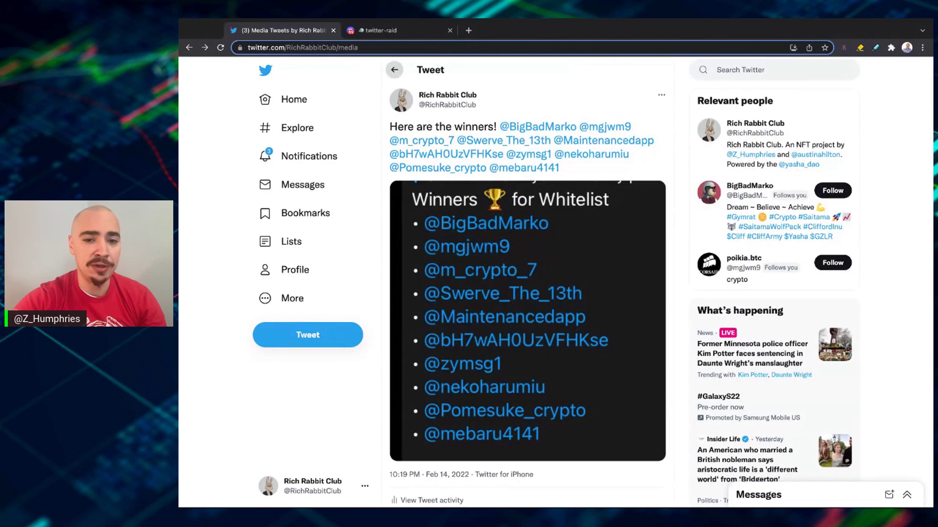
pyautogui.scroll(-5, 438, 416)
# Step: View the blindfolded rabbit art and the bar interior drawing full-size, closing each
pyautogui.click(540, 312)
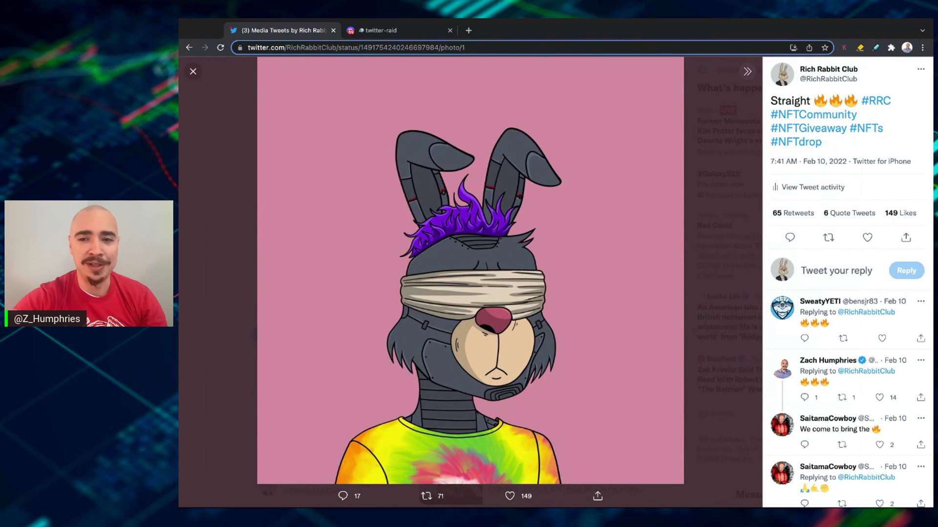
pyautogui.click(746, 71)
pyautogui.press('Escape')
pyautogui.scroll(-2, 532, 371)
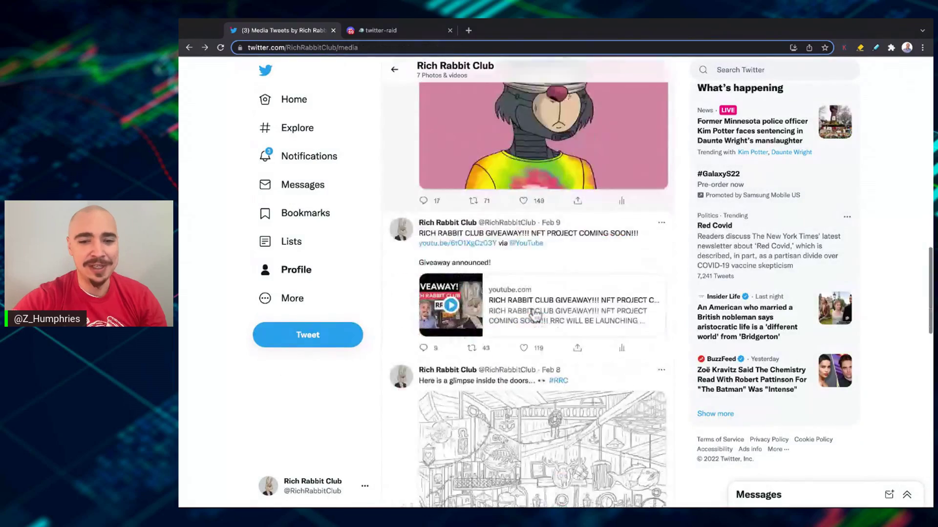
pyautogui.scroll(-2, 531, 371)
pyautogui.scroll(-1, 531, 372)
pyautogui.scroll(-1, 531, 371)
pyautogui.click(530, 306)
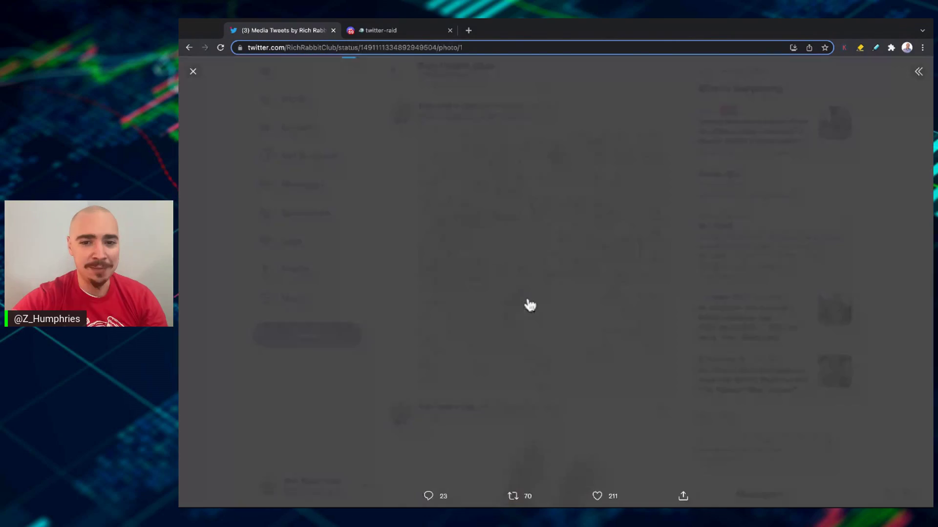
pyautogui.press('Escape')
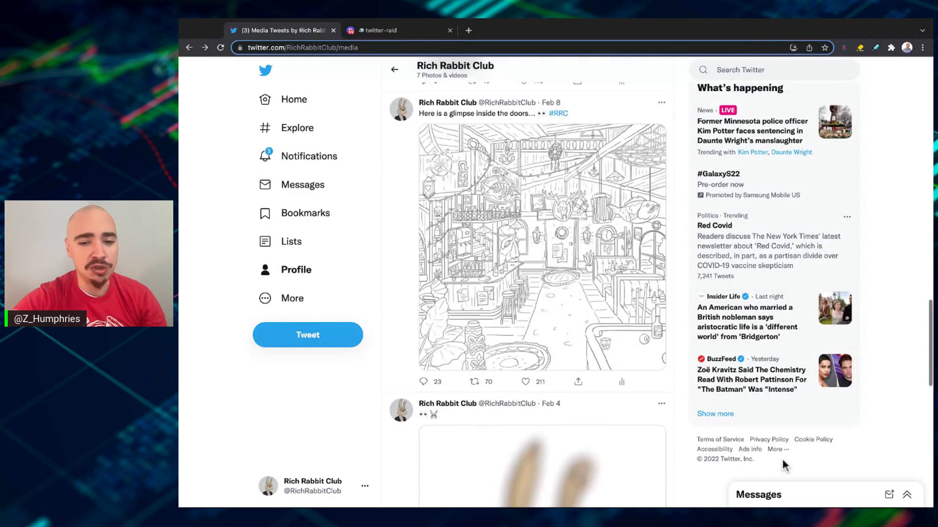
pyautogui.scroll(-4, 781, 459)
pyautogui.scroll(-1, 782, 459)
pyautogui.scroll(-3, 781, 459)
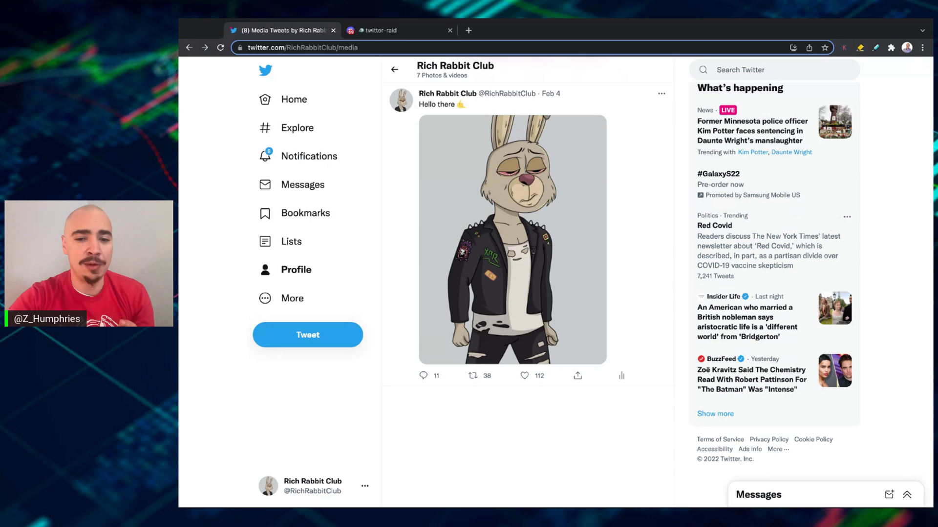
pyautogui.scroll(2, 528, 293)
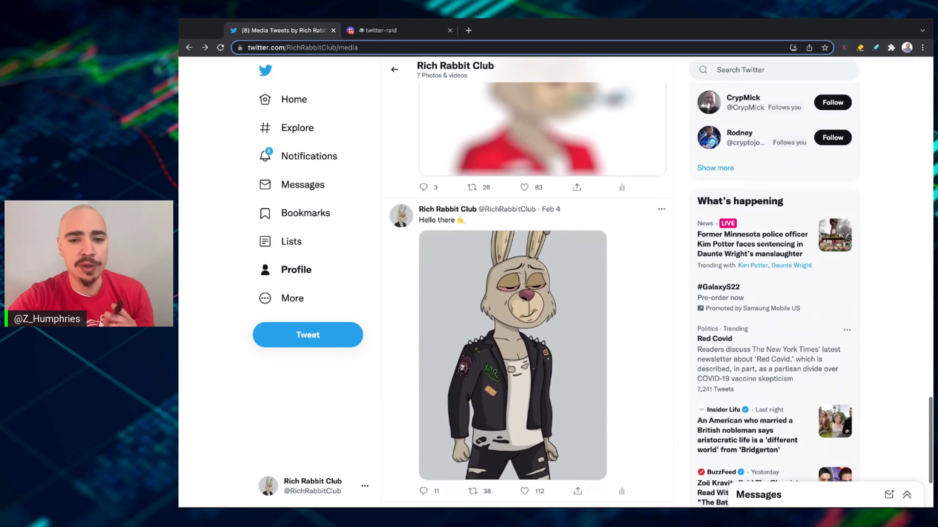
pyautogui.scroll(-1, 527, 293)
pyautogui.scroll(5, 528, 293)
pyautogui.scroll(5, 528, 293)
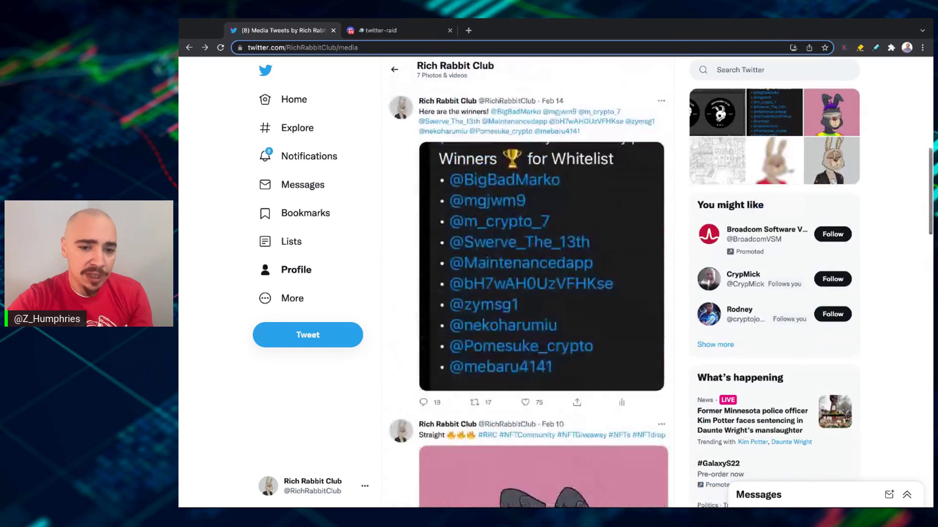
pyautogui.scroll(5, 528, 293)
pyautogui.scroll(5, 528, 293)
pyautogui.click(414, 292)
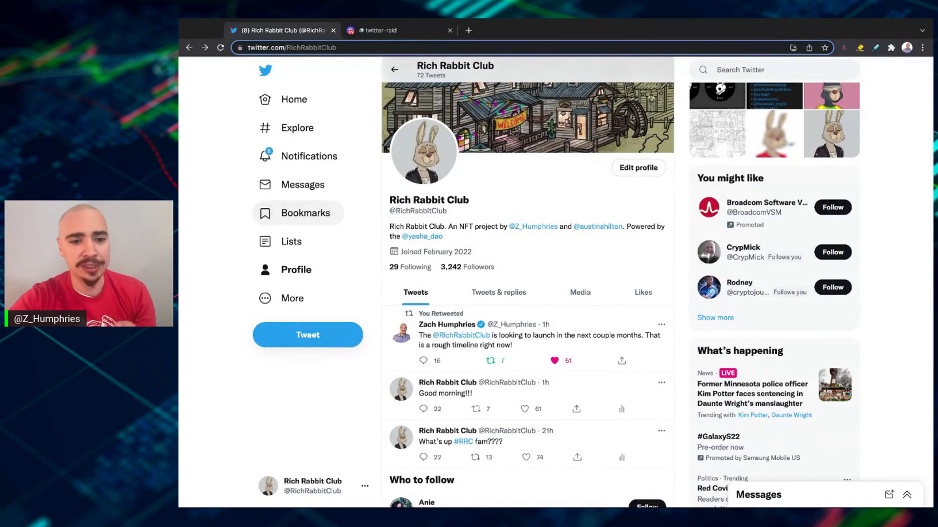